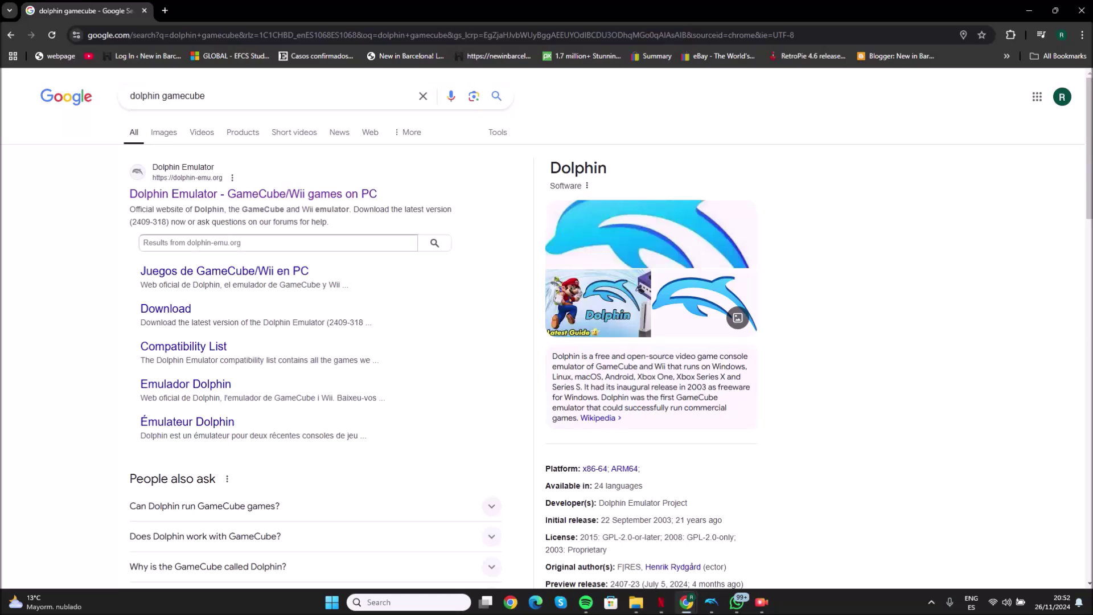
pyautogui.click(276, 96)
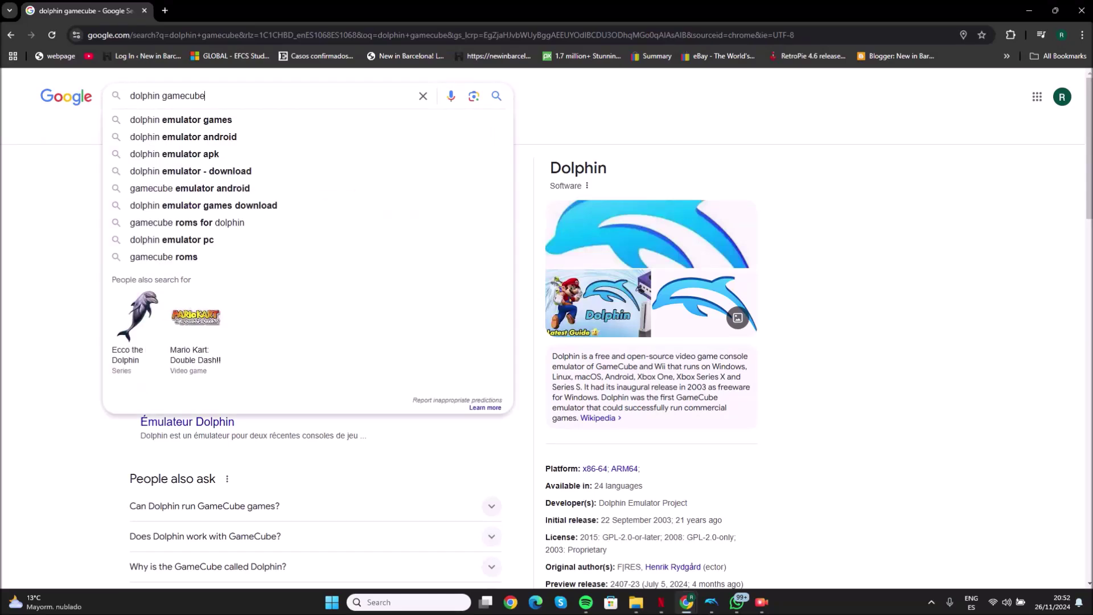
pyautogui.hotkey('ctrl', 'a')
pyautogui.press('Escape')
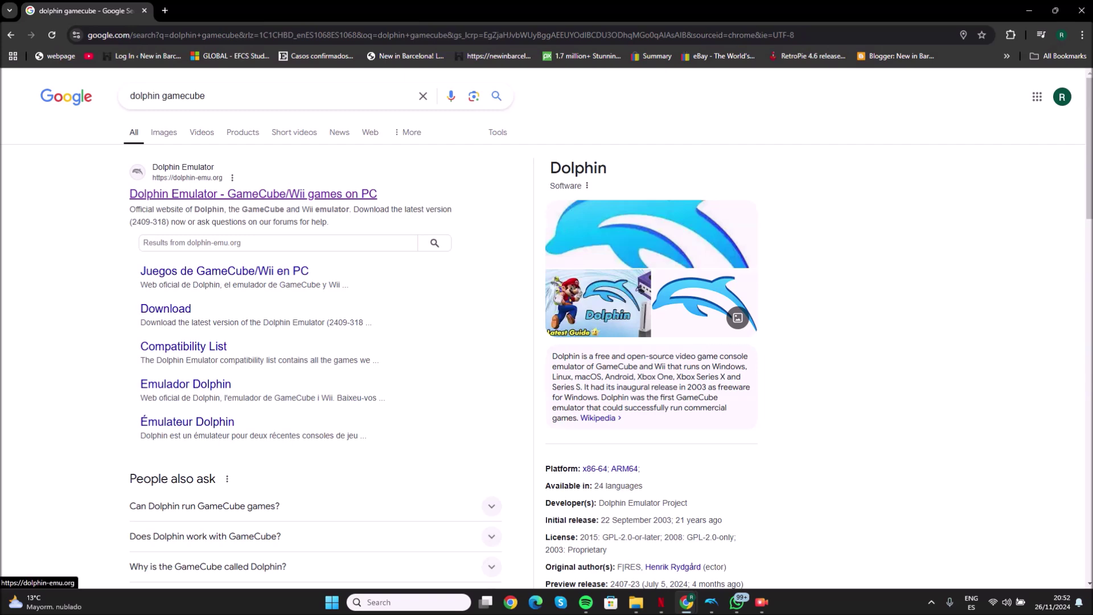
# - Open the official Dolphin Emulator website and download release 2409 for Windows x64
pyautogui.click(253, 194)
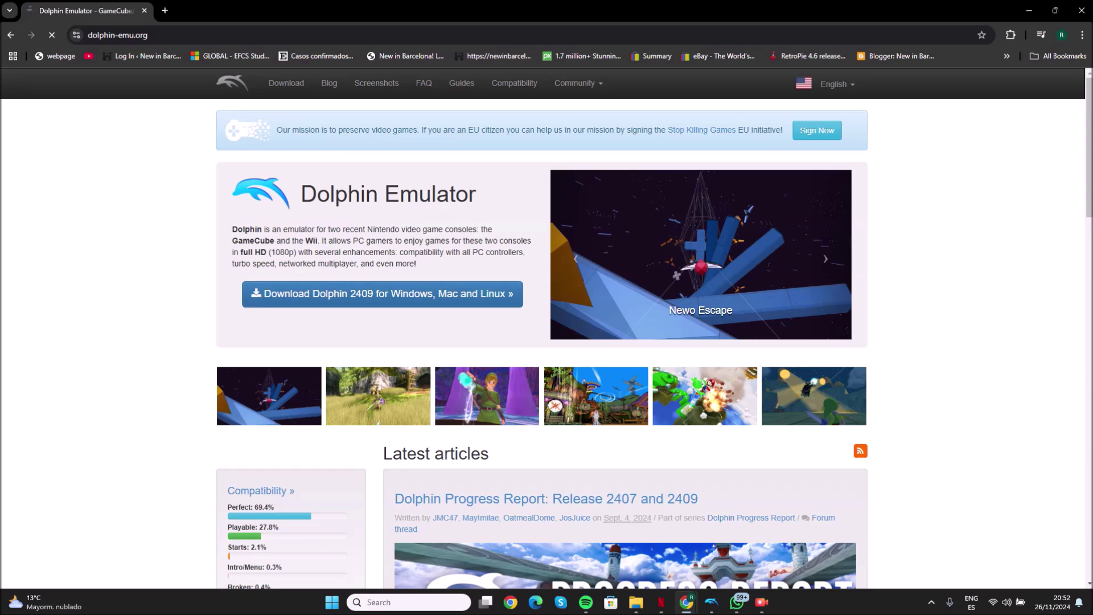
pyautogui.click(382, 294)
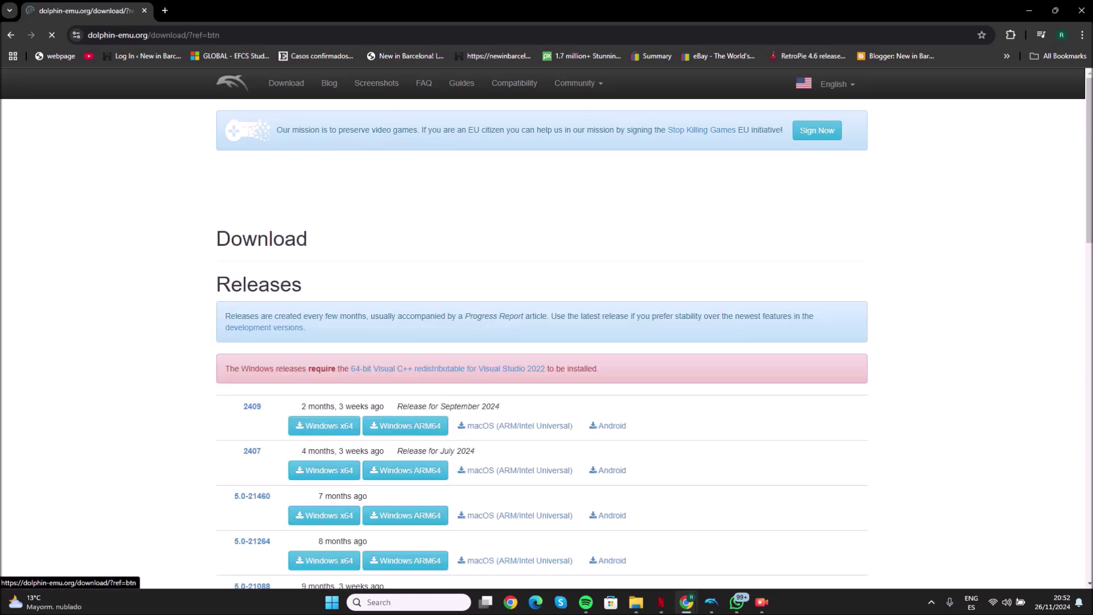
pyautogui.scroll(-2, 547, 330)
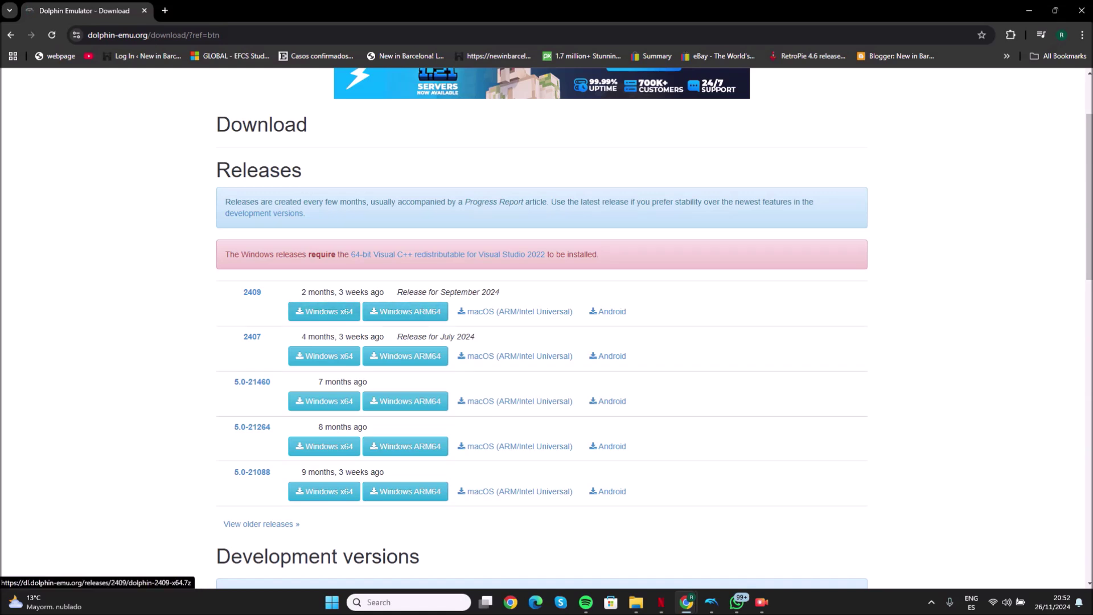
pyautogui.click(324, 311)
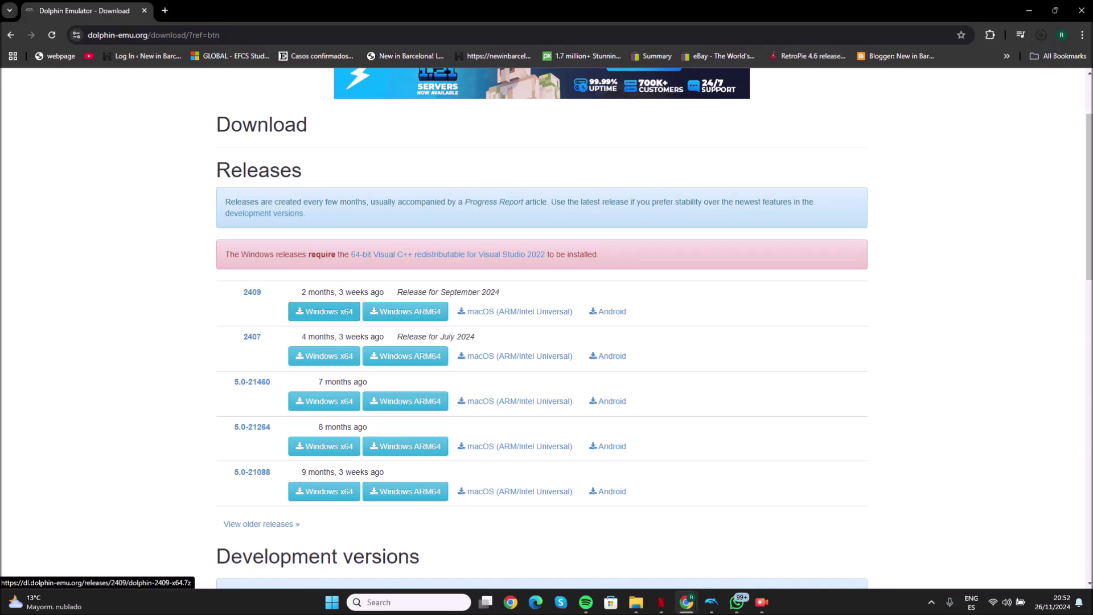
# - Open the downloaded dolphin-2409-x64 archive, look through its Dolphin-x64 folder, and close the window
pyautogui.moveTo(959, 65)
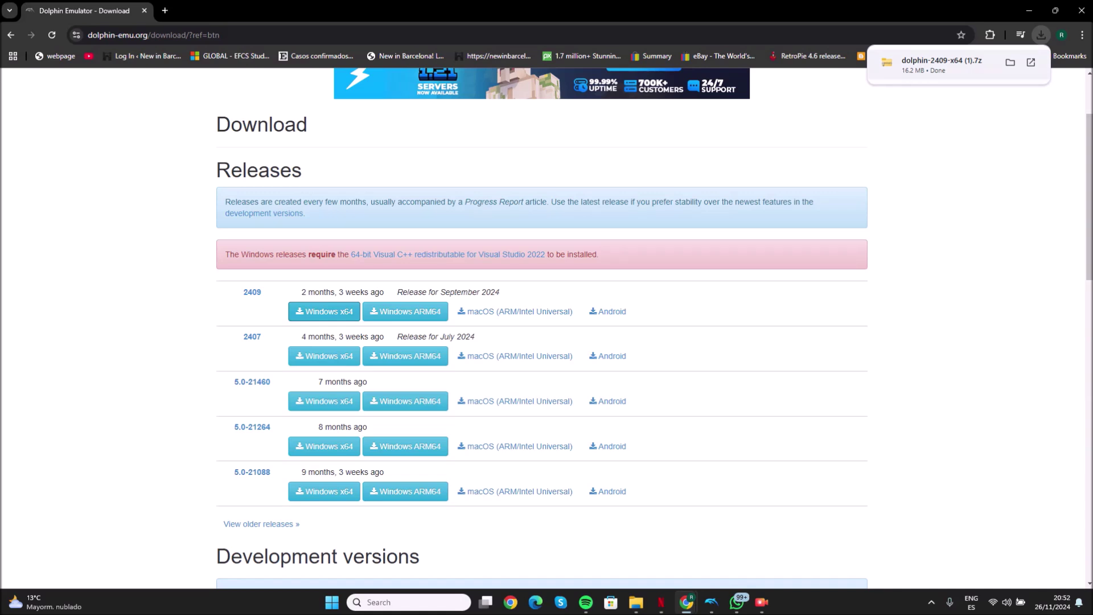
pyautogui.click(959, 64)
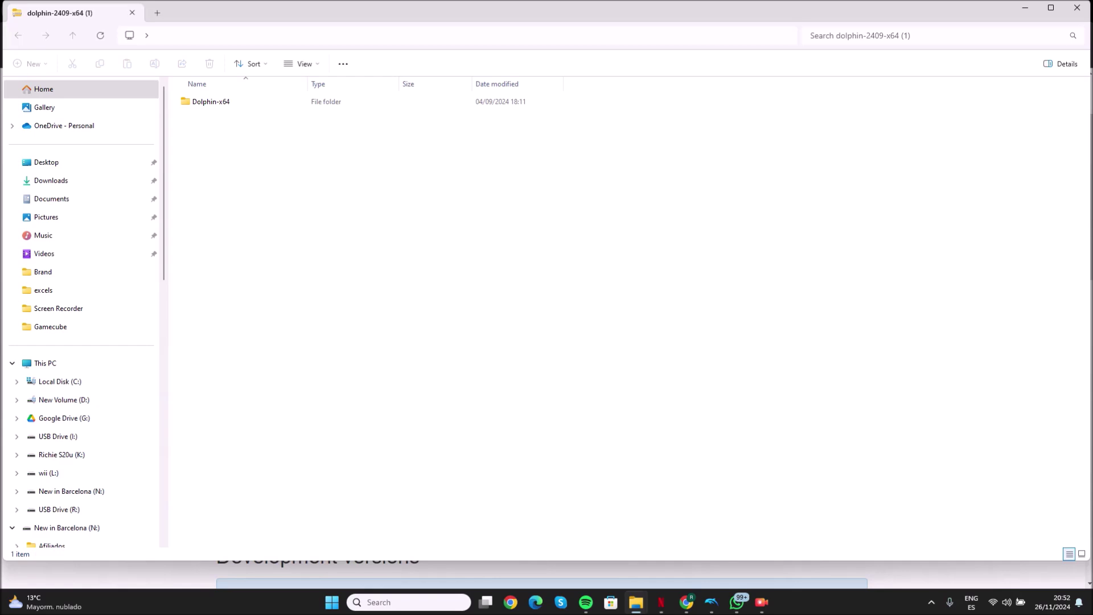
pyautogui.click(211, 101)
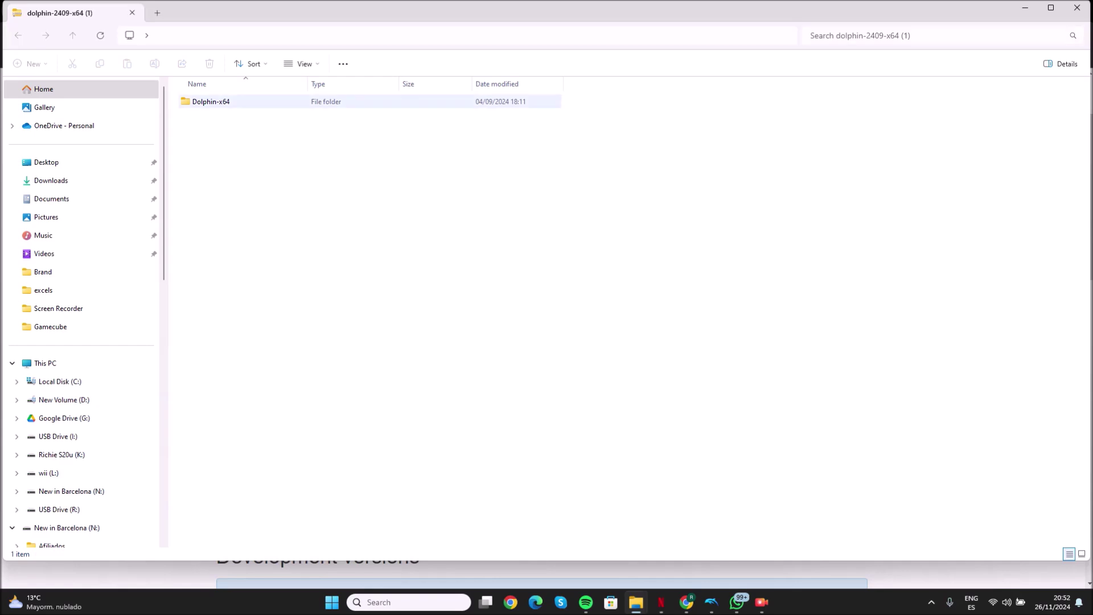
pyautogui.click(210, 102)
pyautogui.rightClick(220, 102)
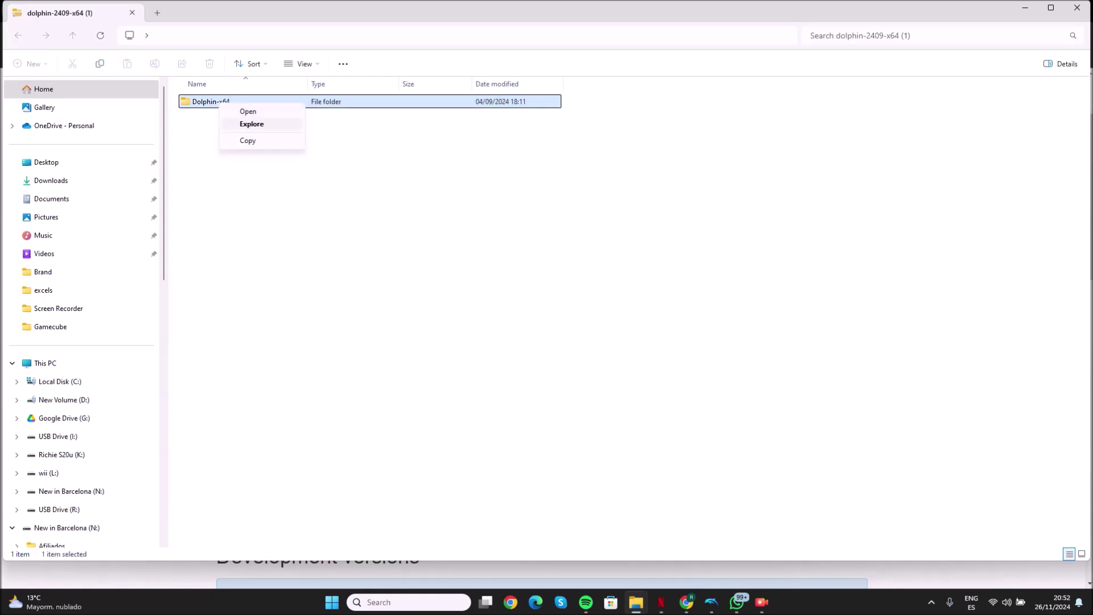
pyautogui.click(247, 112)
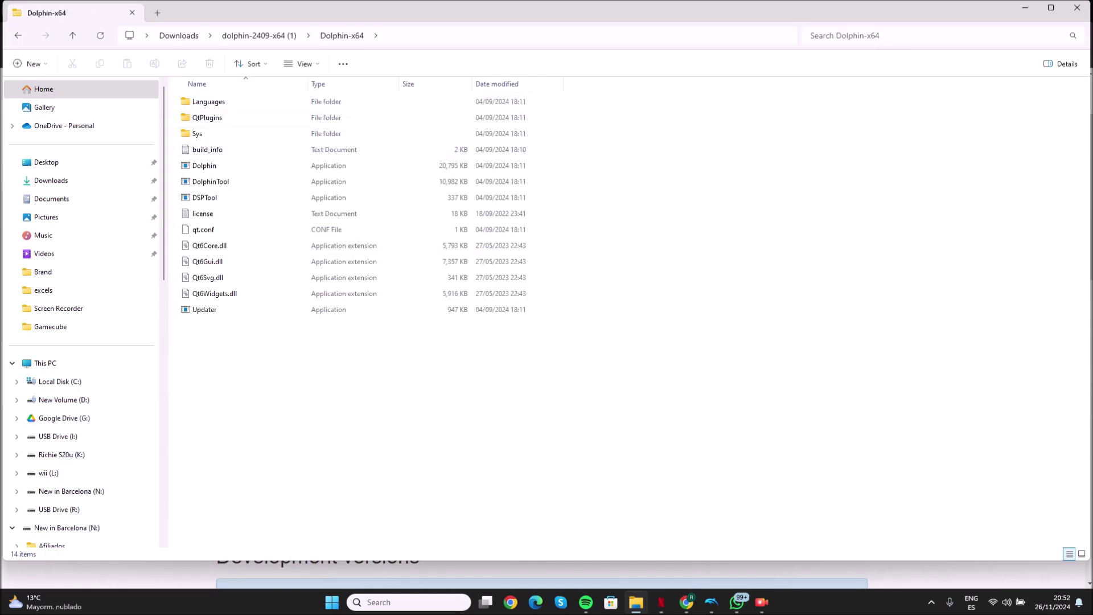
pyautogui.click(1077, 8)
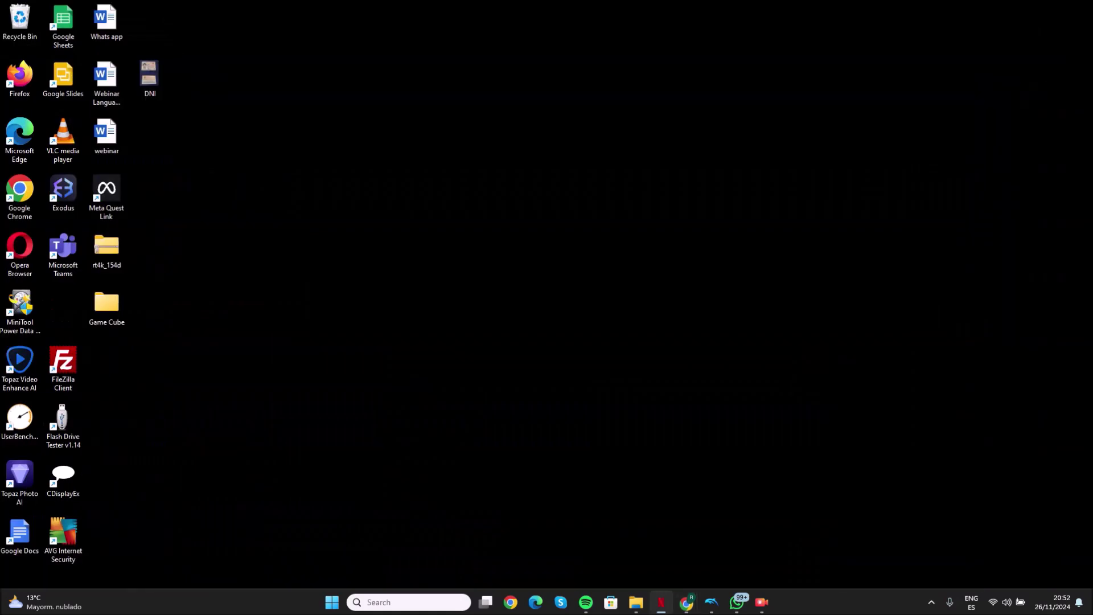
# - Minimise the browser and examine the game files in the GC games folder inside the desktop's Game Cube folder
pyautogui.click(1029, 10)
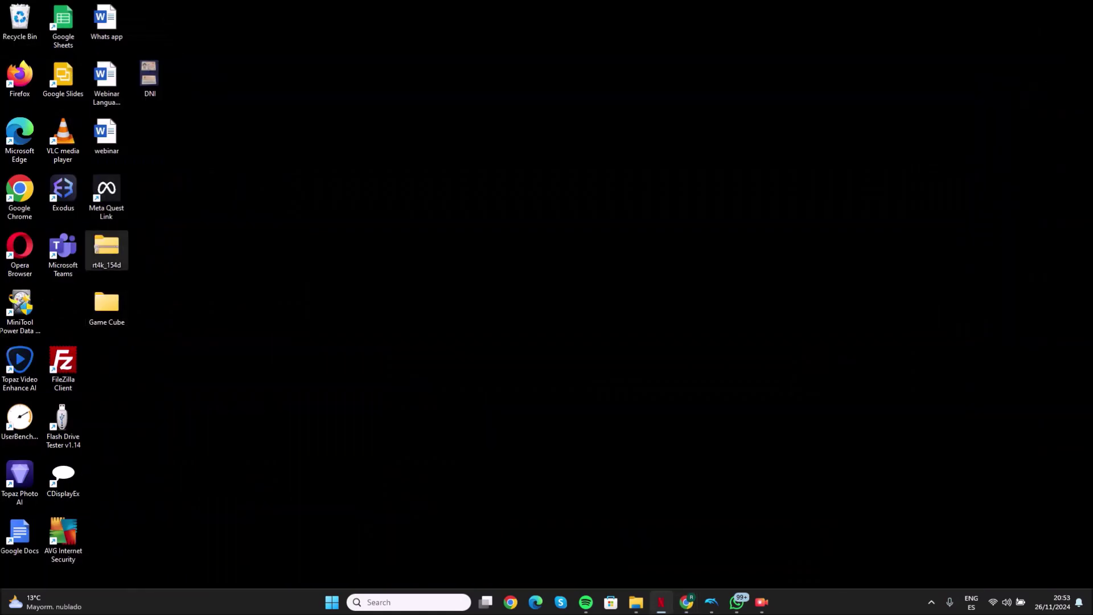
pyautogui.doubleClick(106, 305)
pyautogui.click(219, 125)
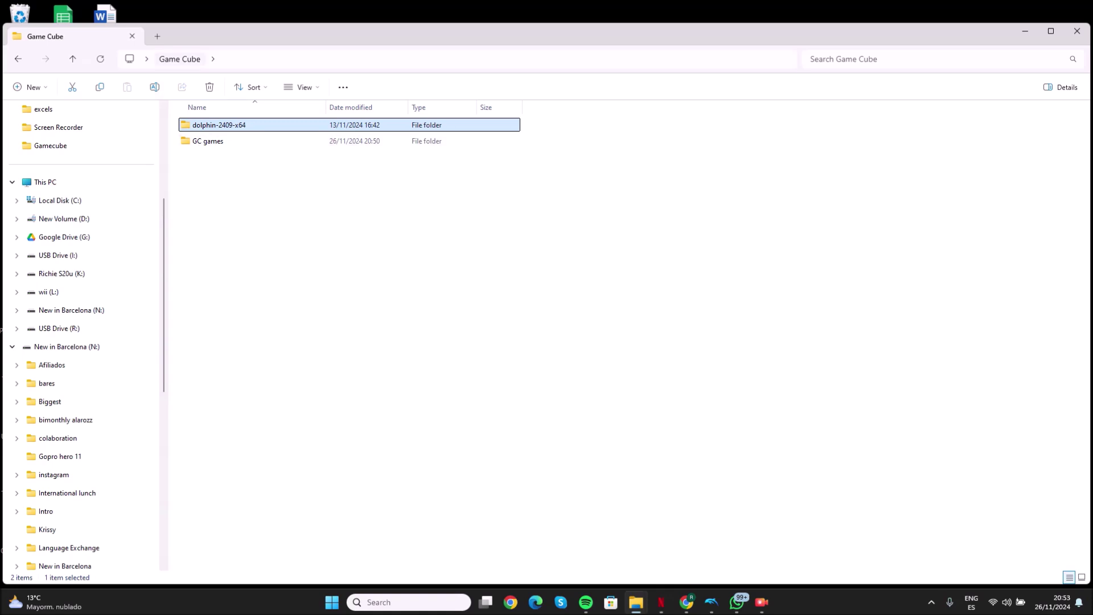
pyautogui.click(208, 141)
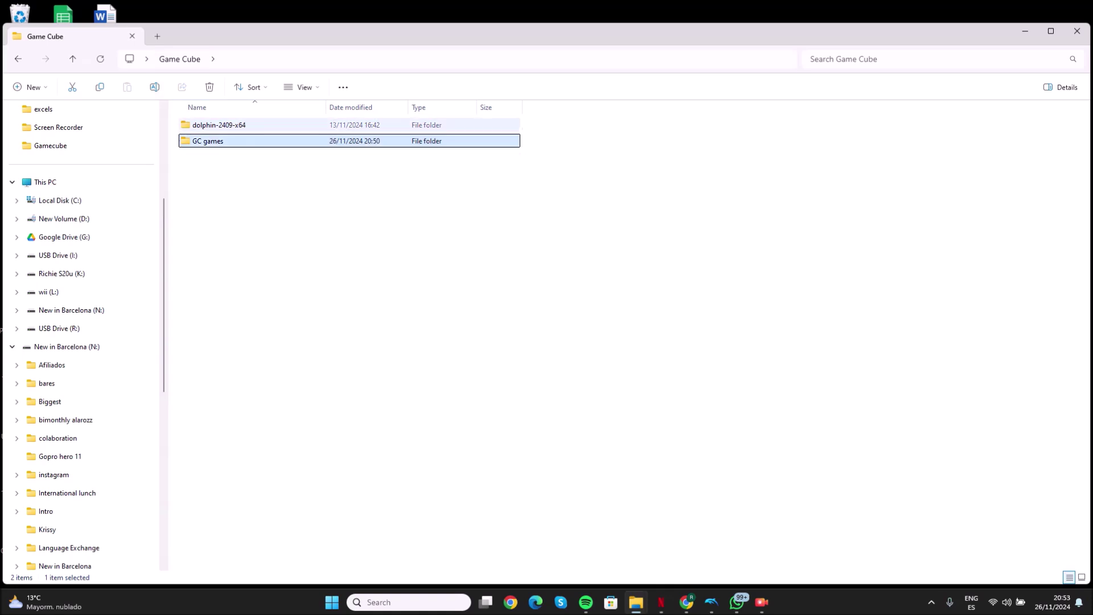
pyautogui.click(219, 126)
pyautogui.click(208, 142)
pyautogui.doubleClick(208, 141)
pyautogui.click(241, 125)
pyautogui.click(228, 141)
pyautogui.click(241, 126)
pyautogui.click(228, 141)
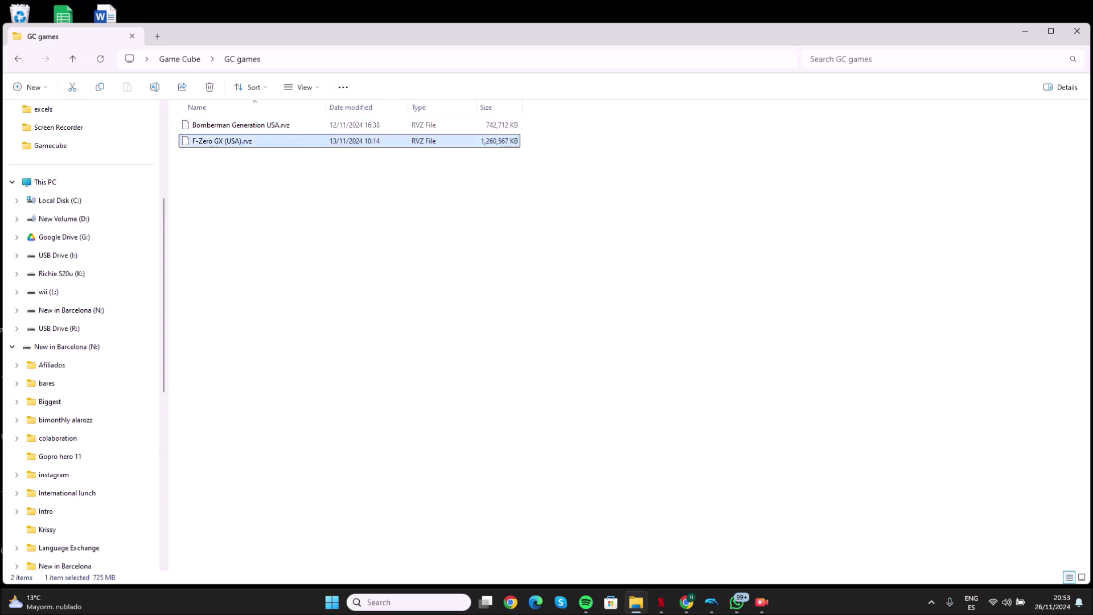
pyautogui.click(241, 125)
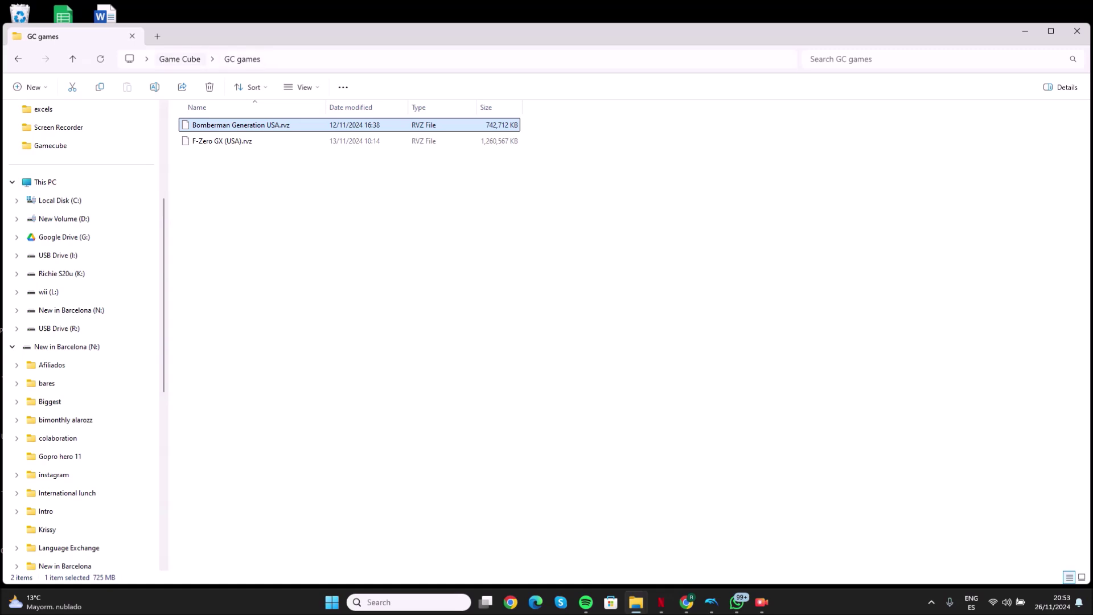
# - Launch the Dolphin application from Dolphin-x64 within the dolphin-2409-x64 folder in Game Cube
pyautogui.hotkey('alt', 'Up')
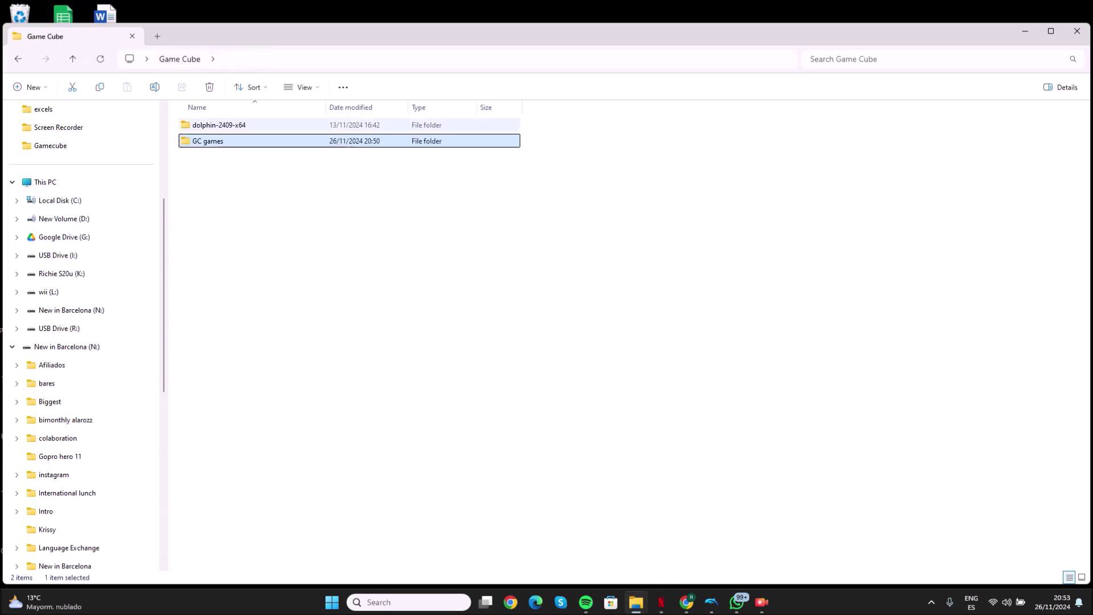
pyautogui.press('Up')
pyautogui.press('Return')
pyautogui.doubleClick(212, 126)
pyautogui.press('Down')
pyautogui.press('Up')
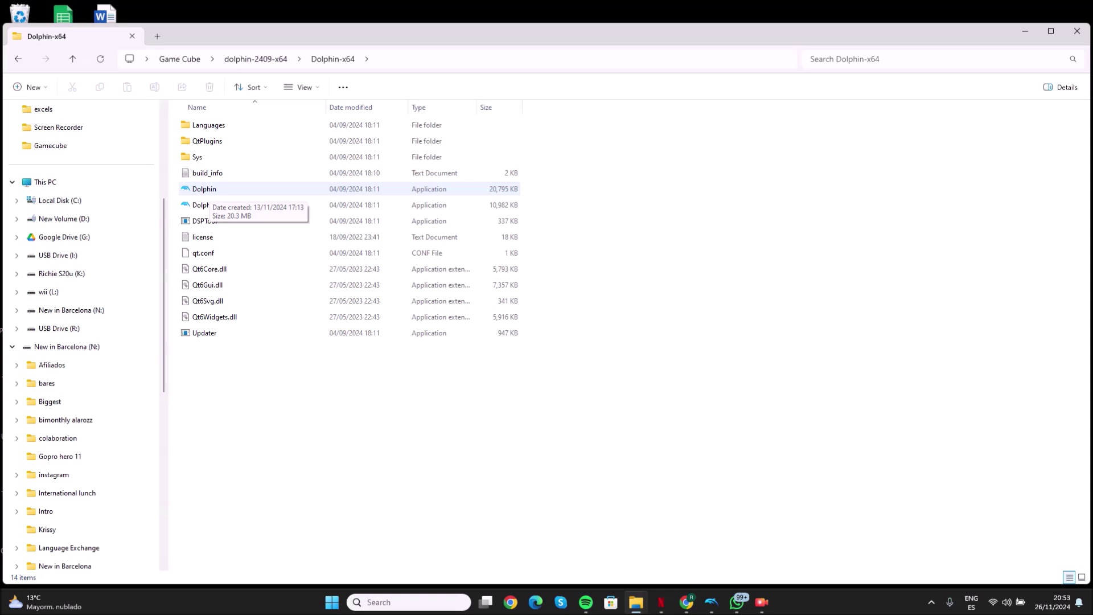
pyautogui.click(210, 190)
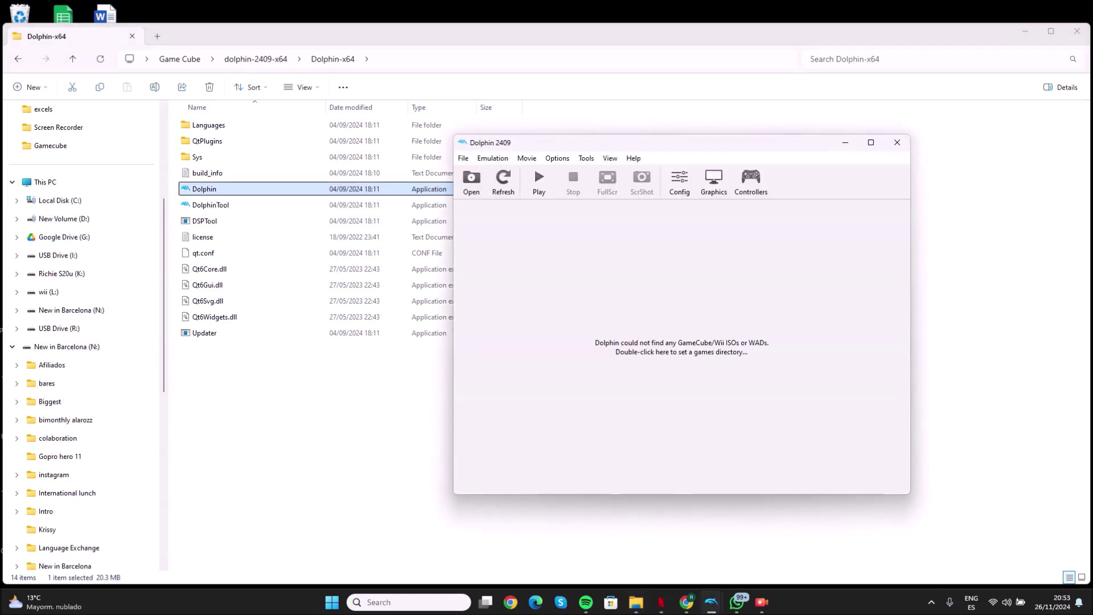
# - Set the emulator's games directory to the GC games folder inside Game Cube on the desktop
pyautogui.moveTo(744, 142); pyautogui.dragTo(668, 104)
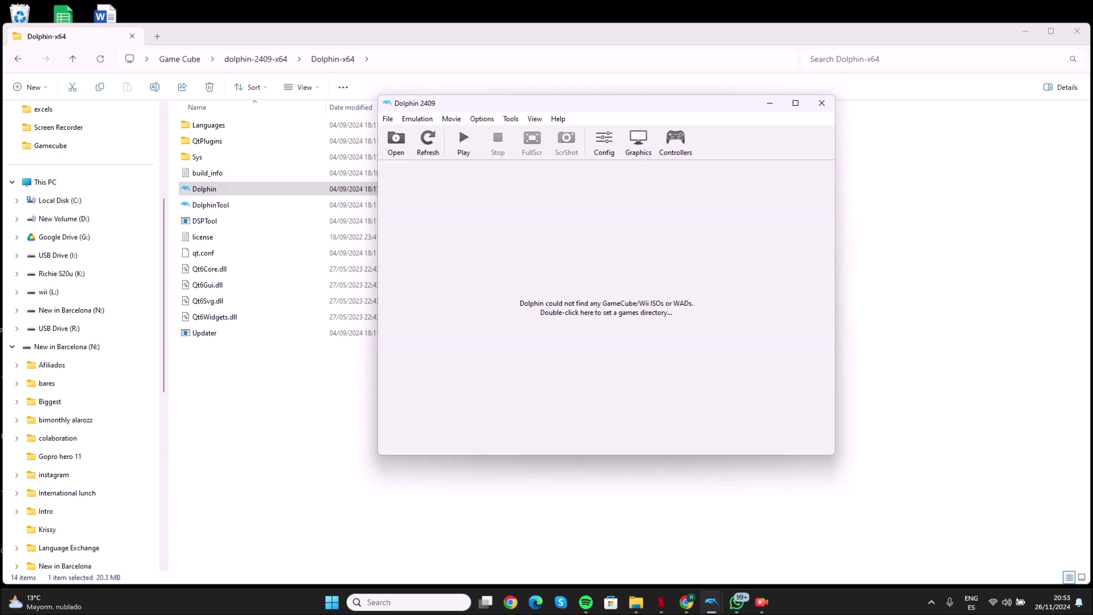
pyautogui.doubleClick(606, 309)
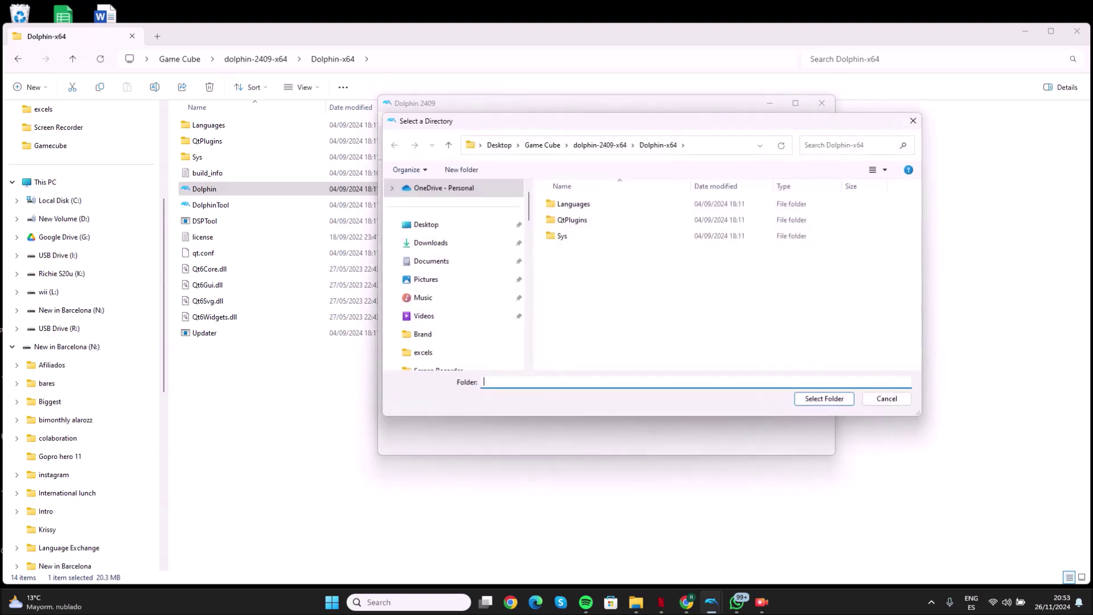
pyautogui.click(426, 225)
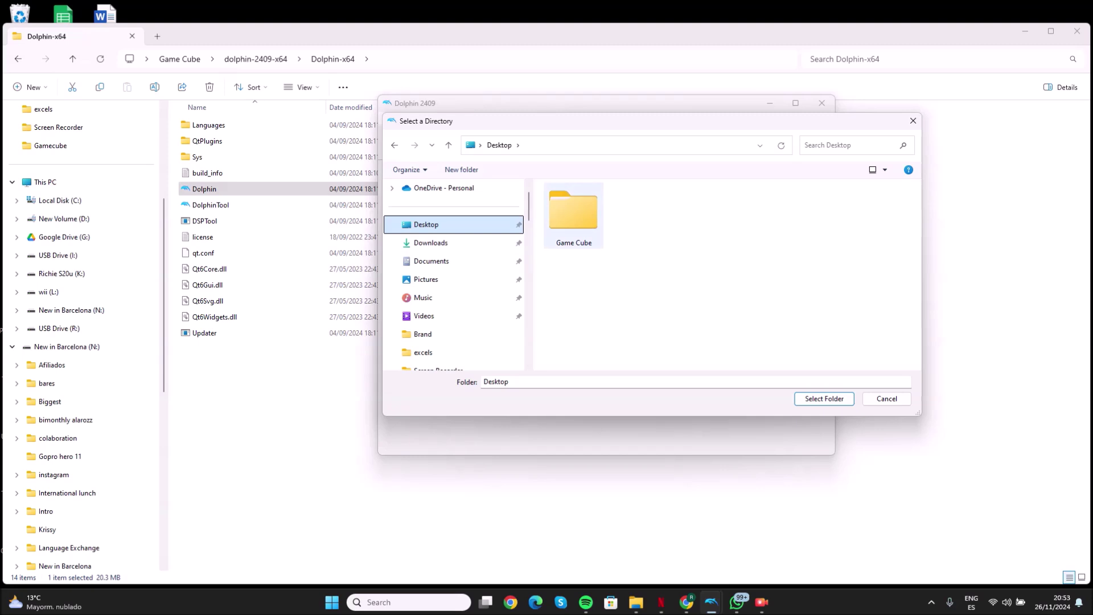
pyautogui.click(573, 215)
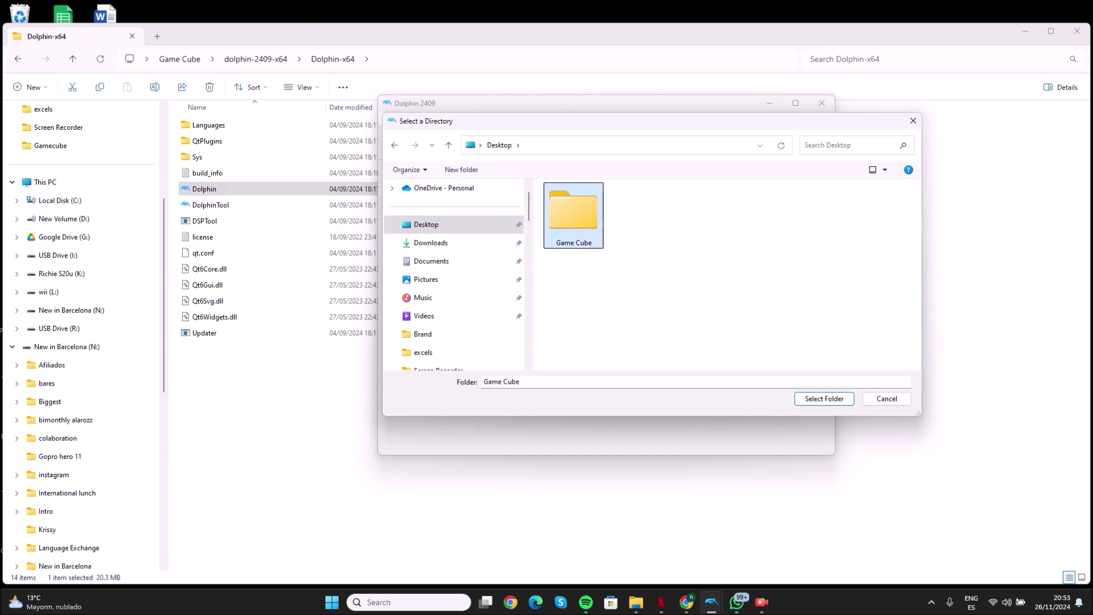
pyautogui.doubleClick(574, 216)
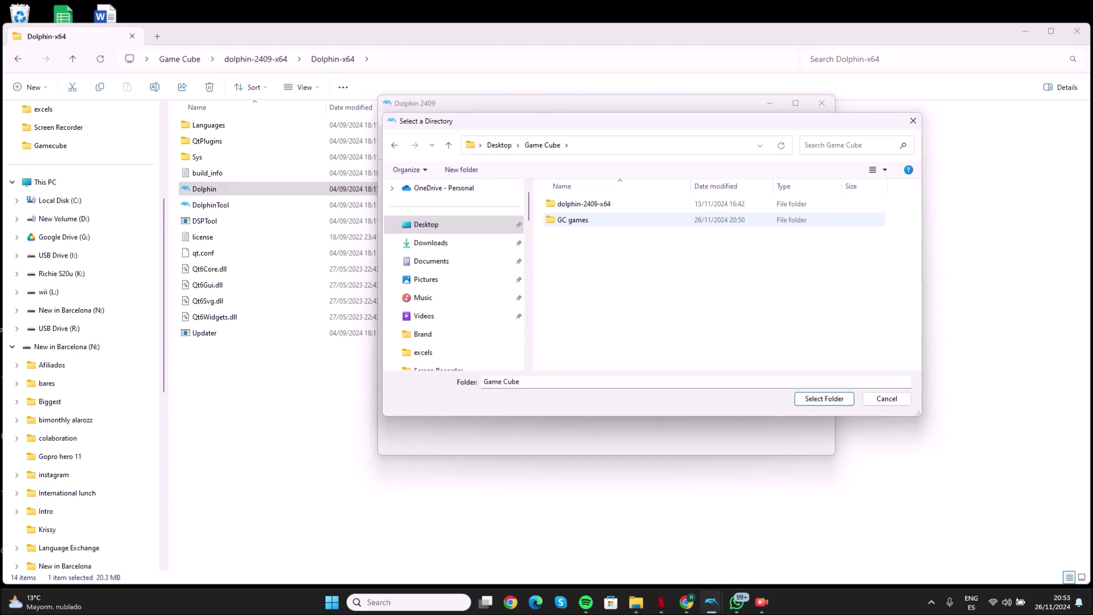
pyautogui.click(583, 220)
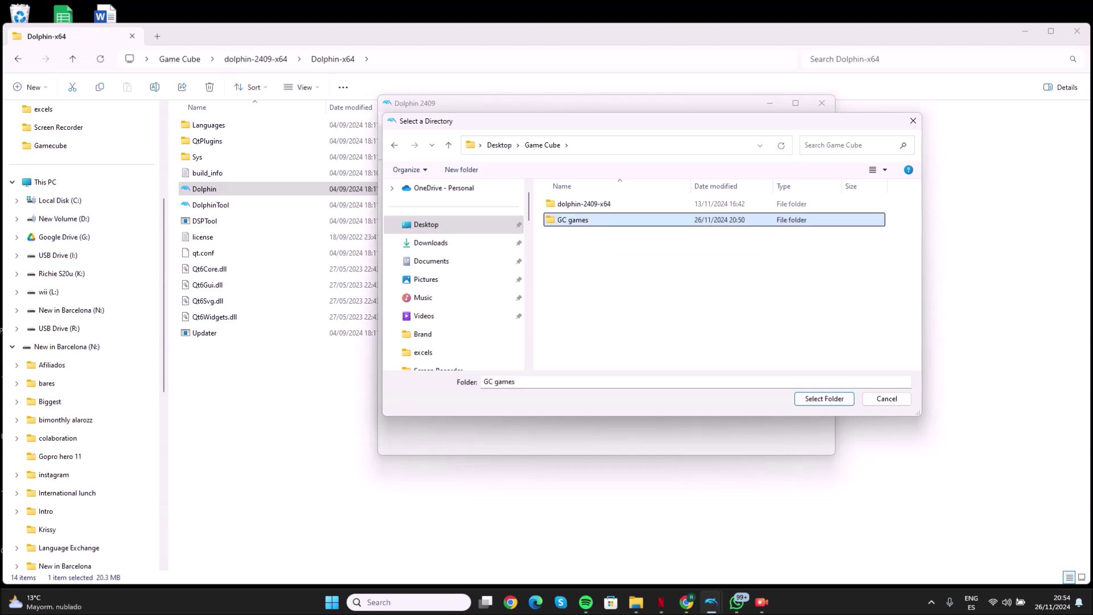
pyautogui.click(824, 399)
# - Look over the Bomberman Generation and F-Zero GX entries in the game list, ending with F-Zero GX selected
pyautogui.click(495, 184)
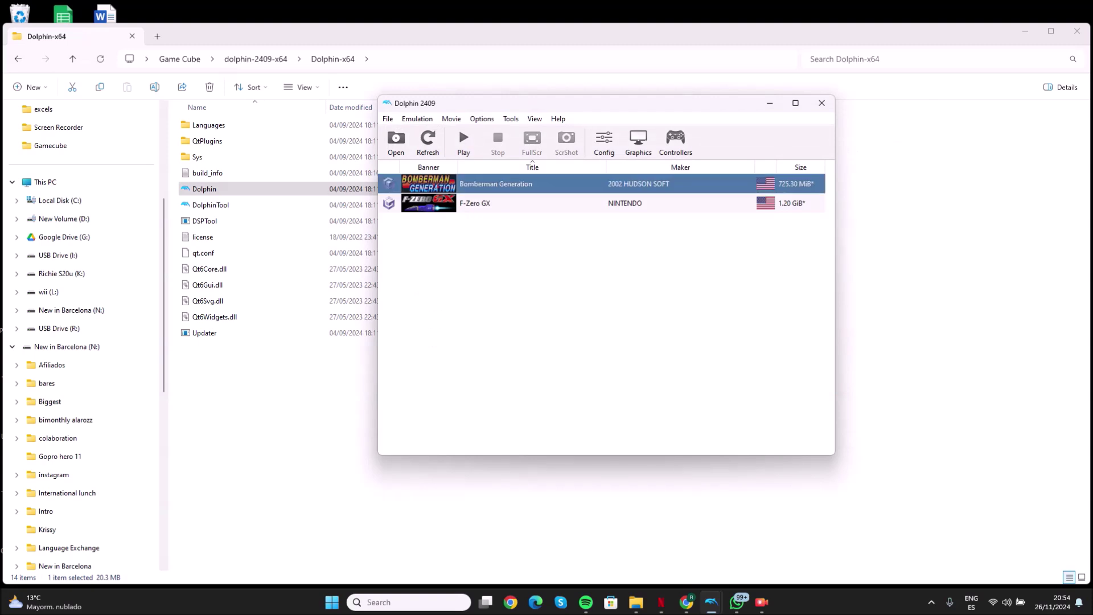
pyautogui.press('Down')
pyautogui.press('Up')
pyautogui.press('Down')
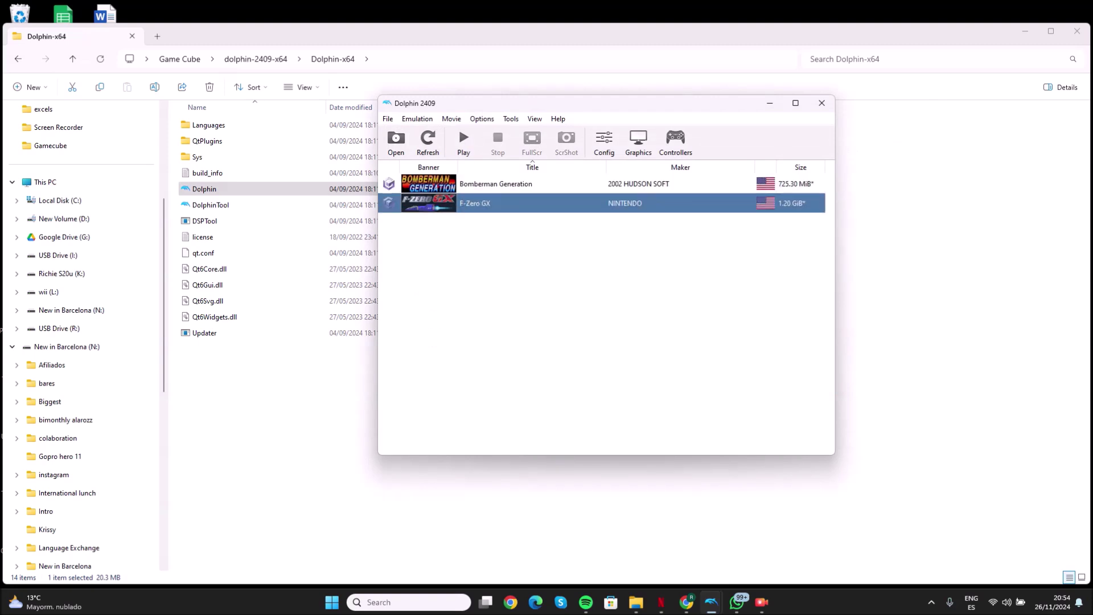
pyautogui.press('Up')
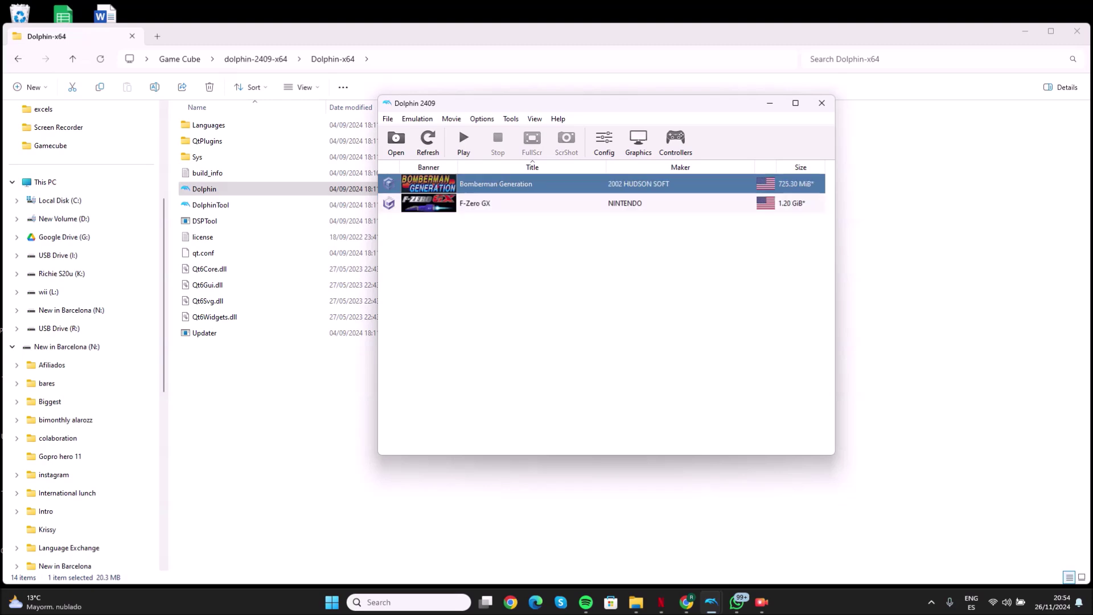
pyautogui.press('Down')
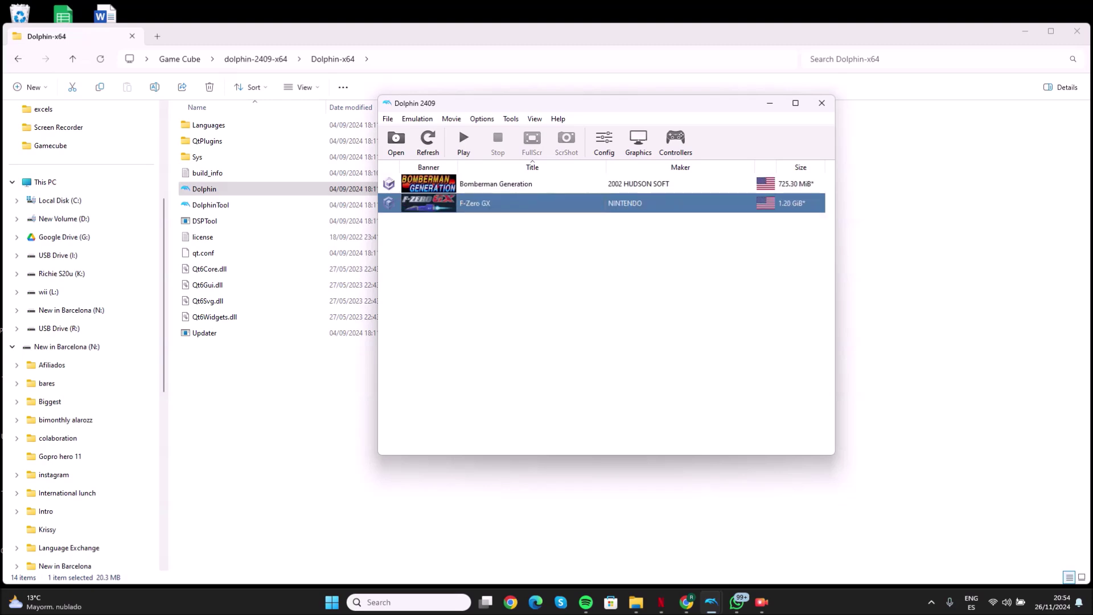
# - Open the file conversion for F-Zero GX, choose ISO as the output format, and start the conversion
pyautogui.moveTo(594, 107); pyautogui.dragTo(779, 153)
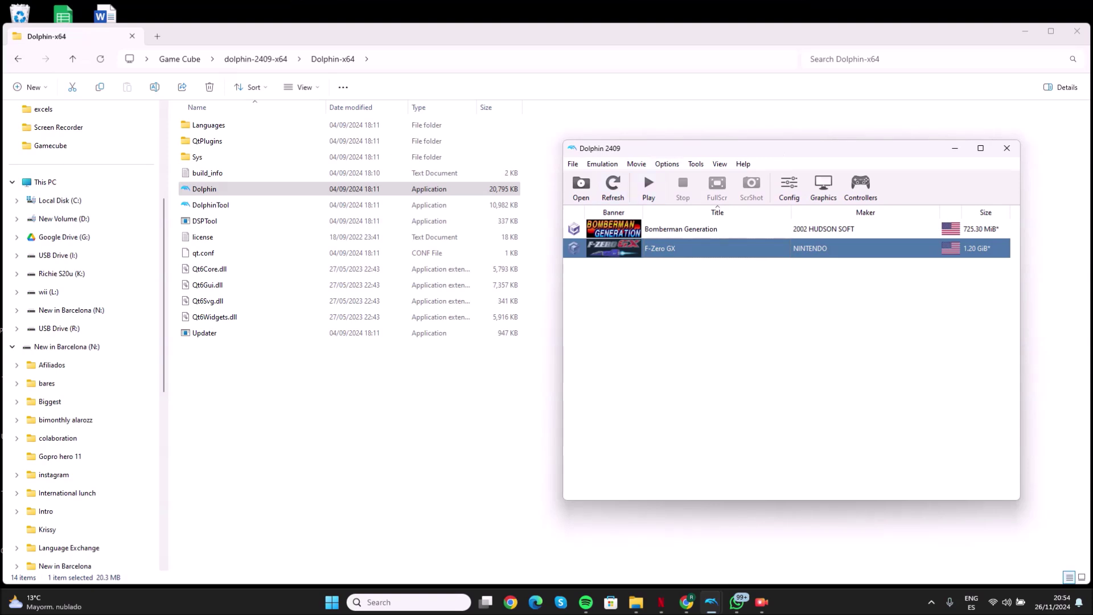
pyautogui.rightClick(621, 249)
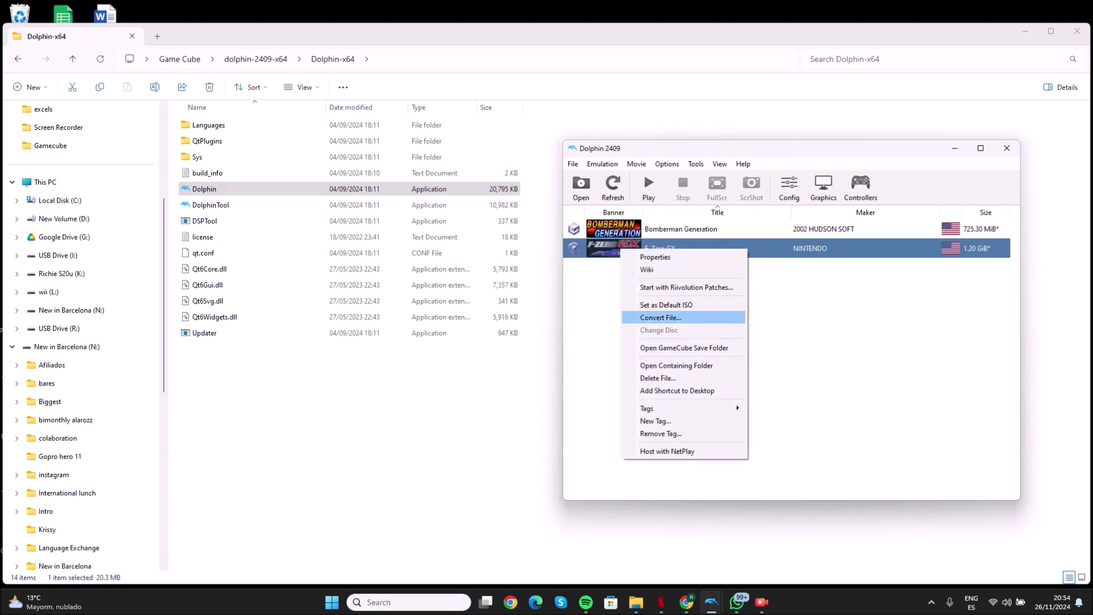
pyautogui.click(660, 318)
pyautogui.click(834, 218)
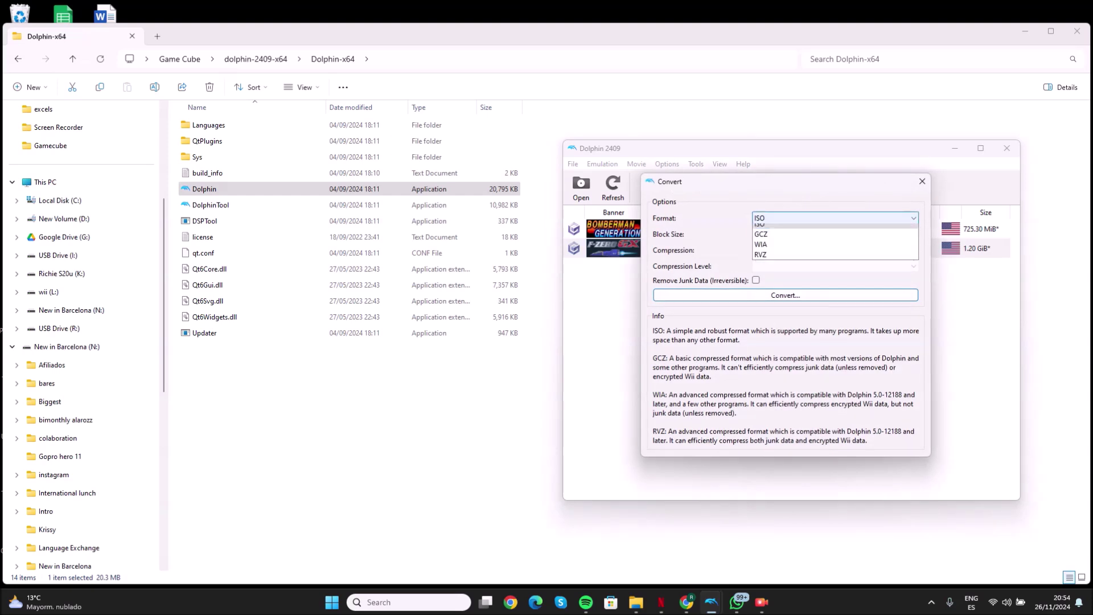
pyautogui.click(834, 230)
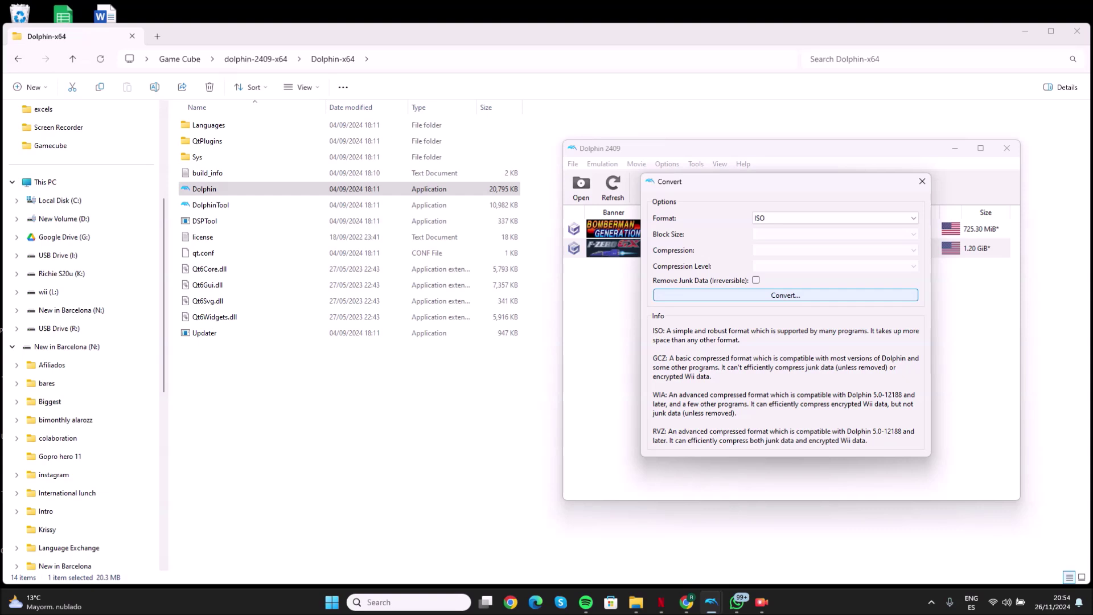
pyautogui.press('Return')
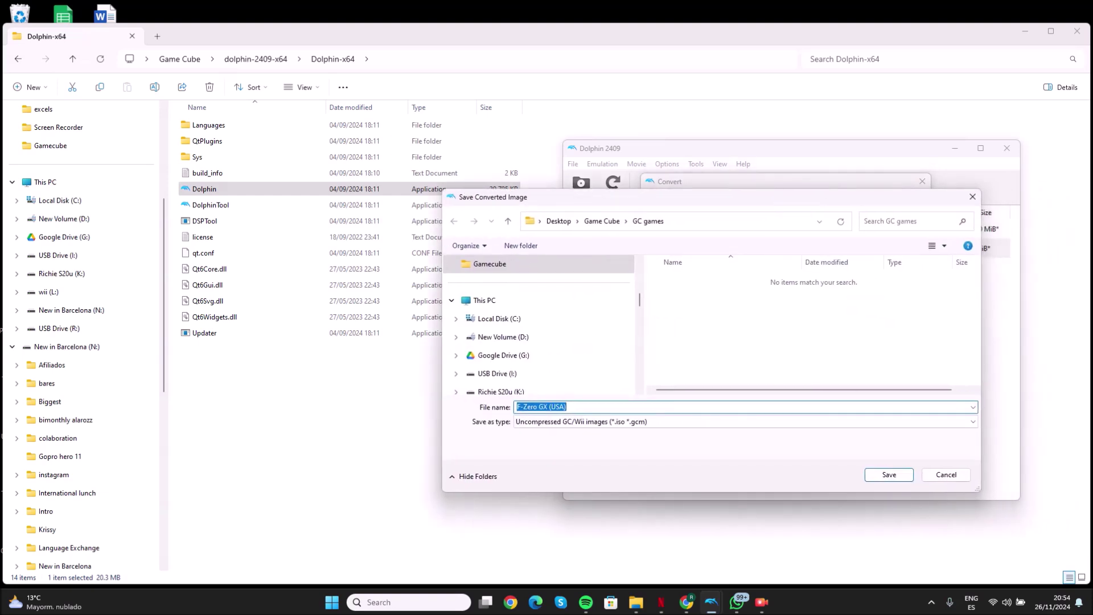
# - Create a folder named "Iso folder" inside GC games in the desktop's Game Cube folder while choosing the save location
pyautogui.click(490, 264)
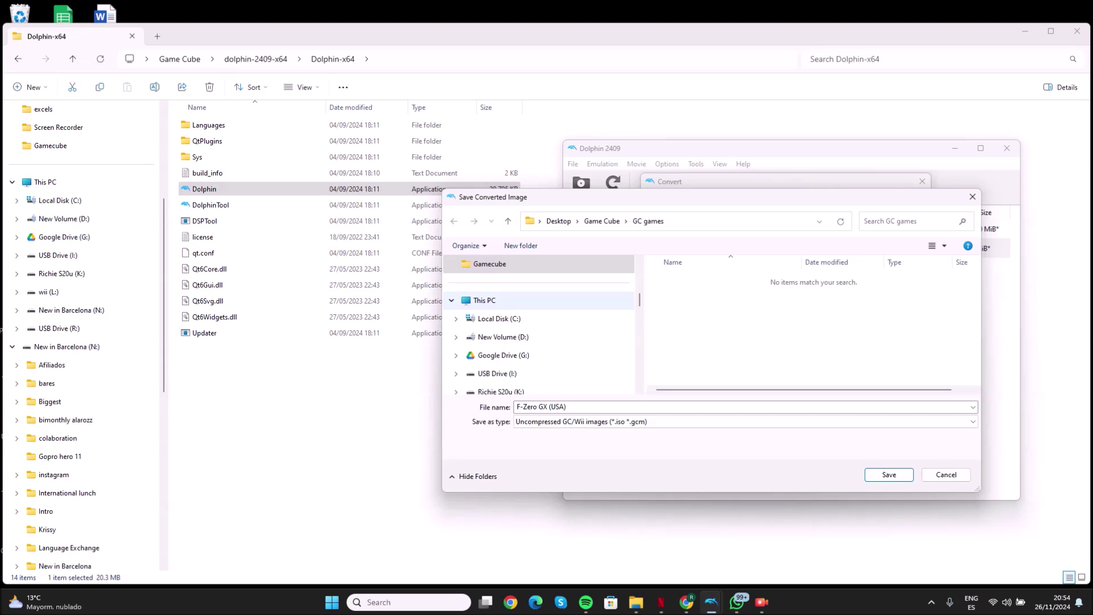
pyautogui.scroll(5, 541, 324)
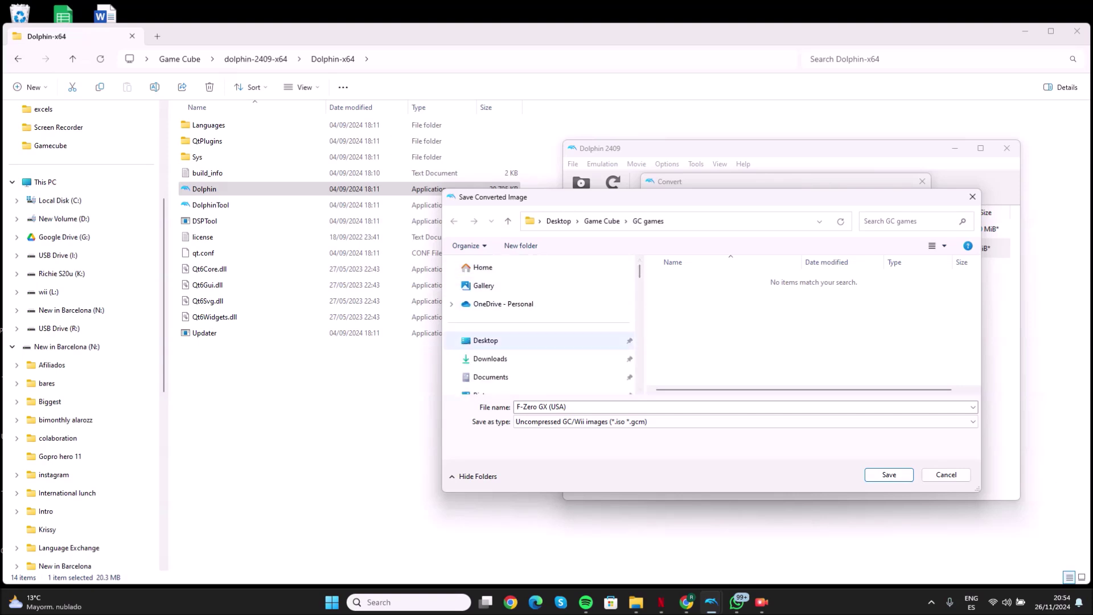
pyautogui.click(486, 340)
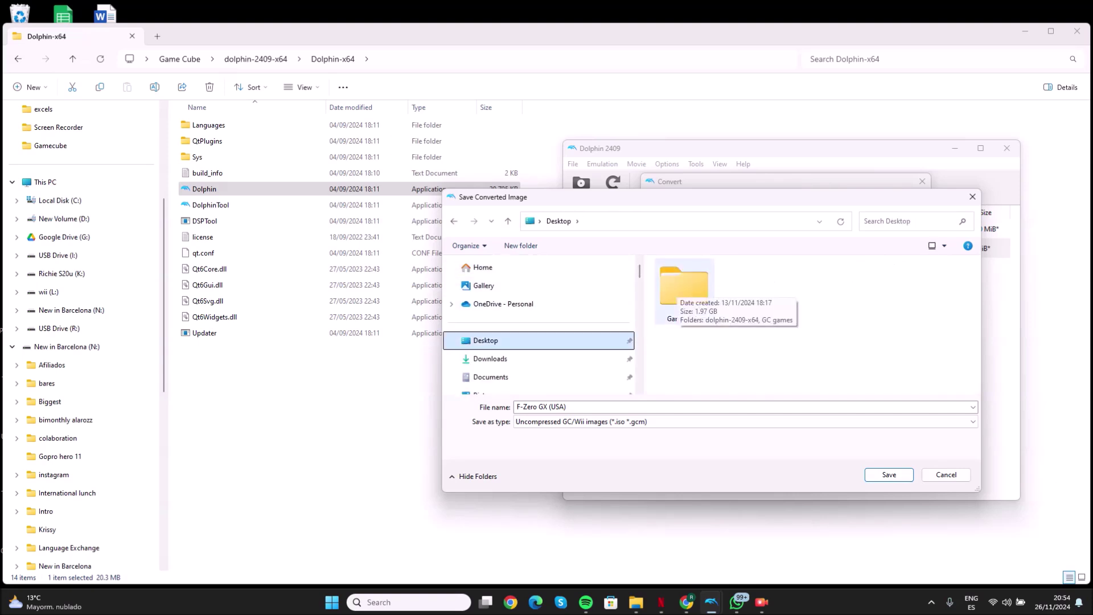
pyautogui.doubleClick(683, 293)
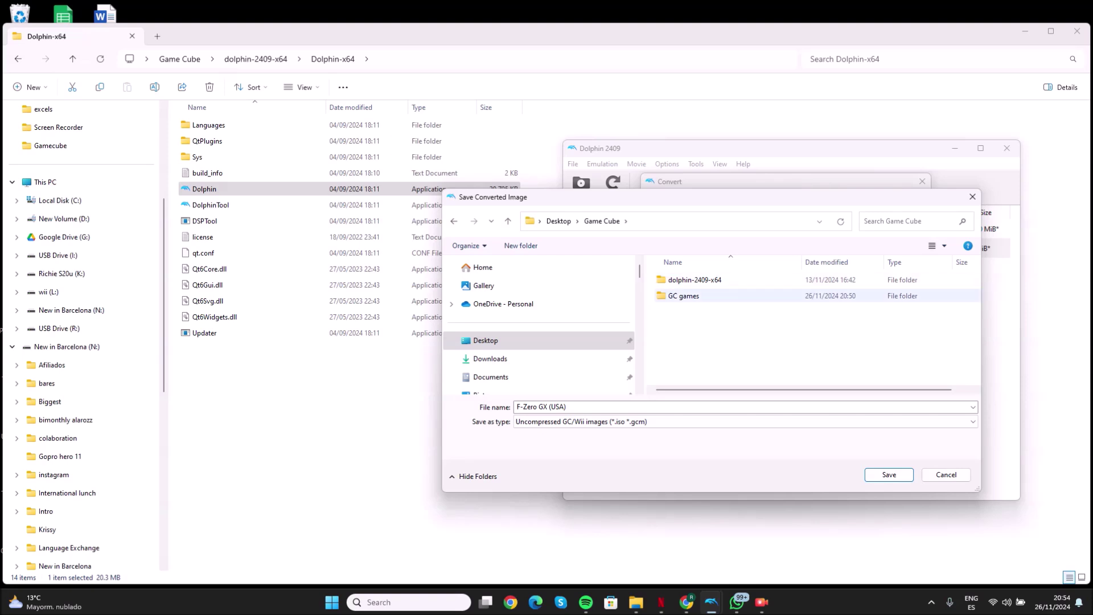
pyautogui.doubleClick(683, 295)
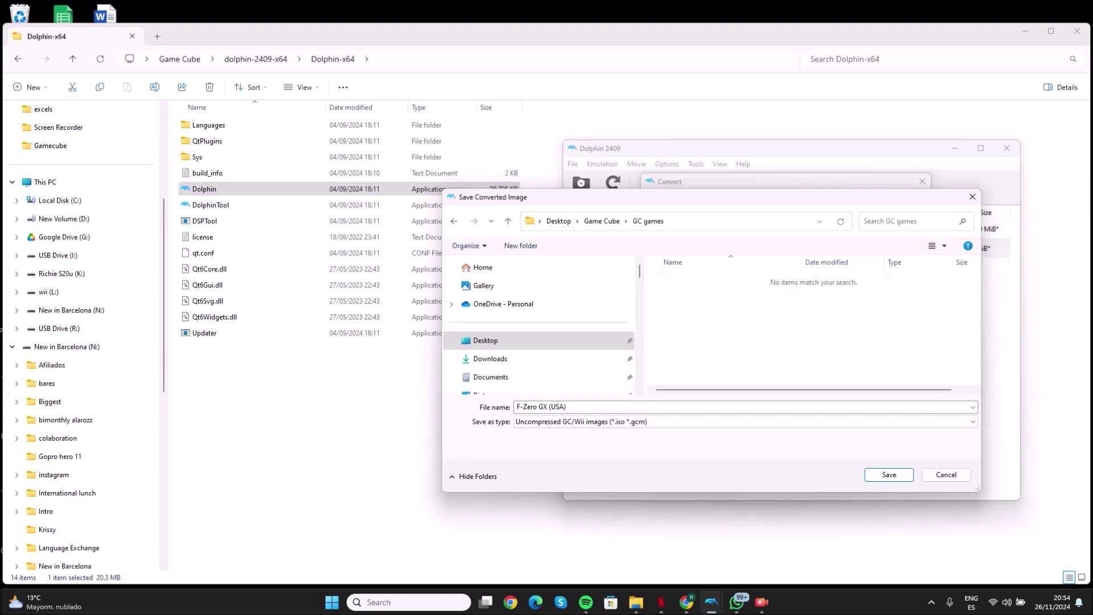
pyautogui.click(521, 245)
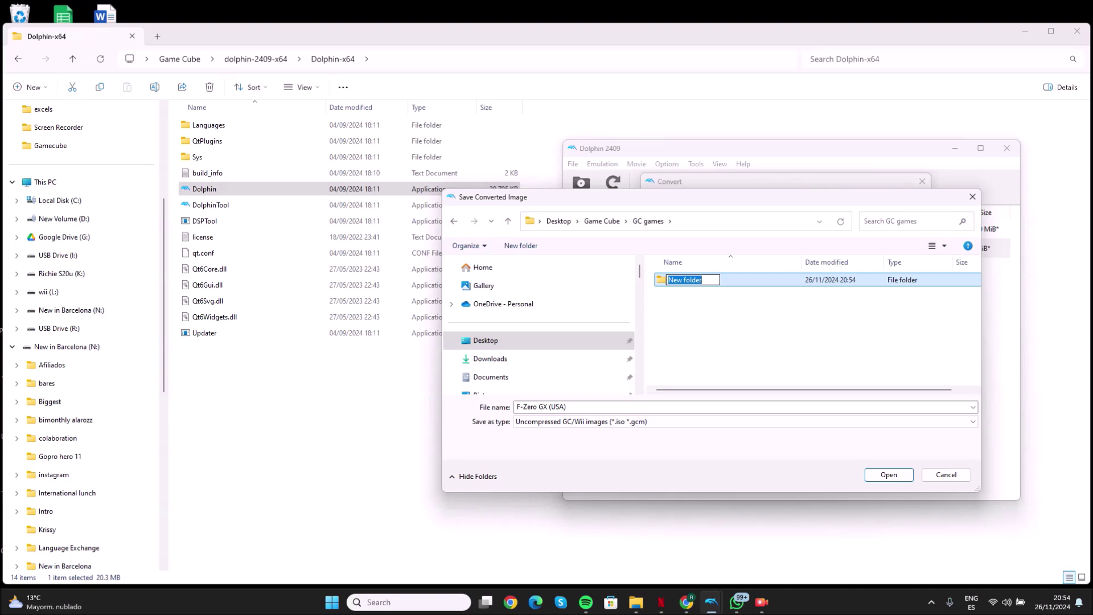
pyautogui.write('Iso folder')
pyautogui.press('Return')
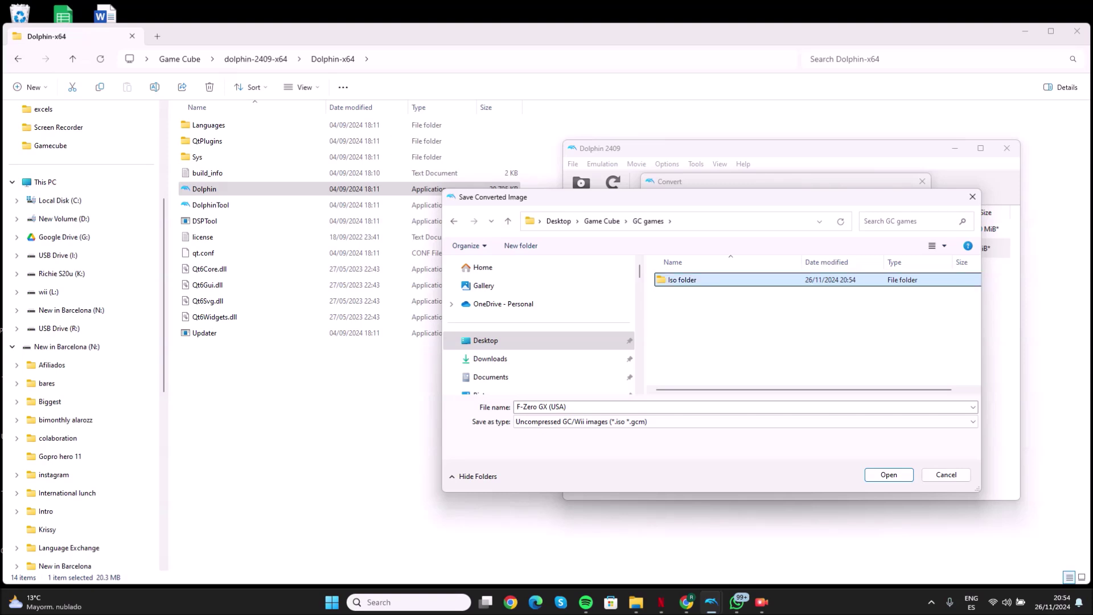
# - Save the converted image as F-Zero GX (USA) in Iso folder and dismiss the conversion message
pyautogui.press('Return')
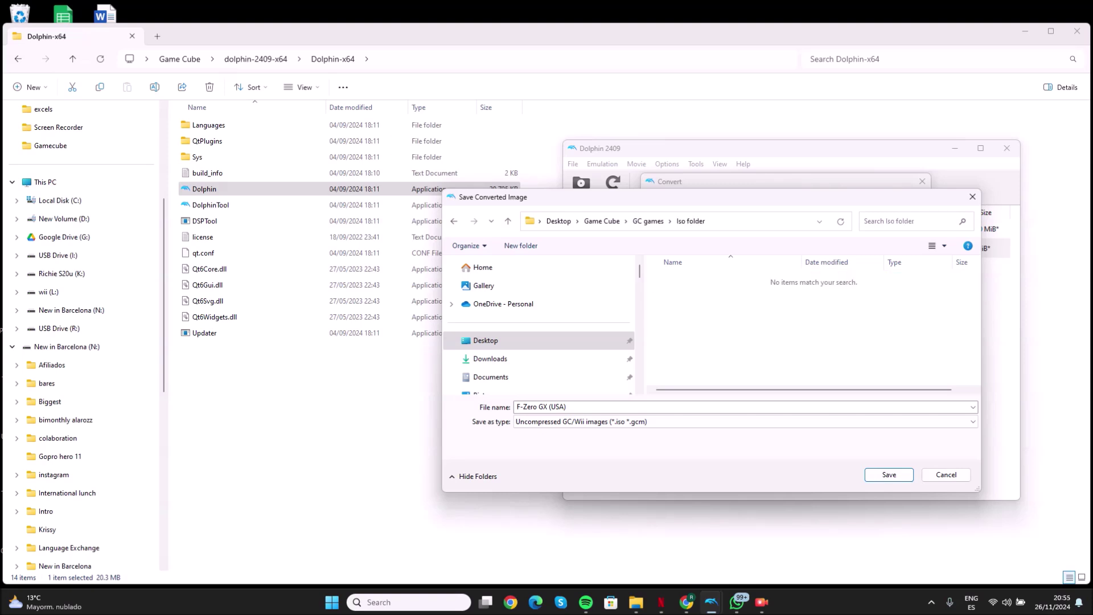
pyautogui.press('Return')
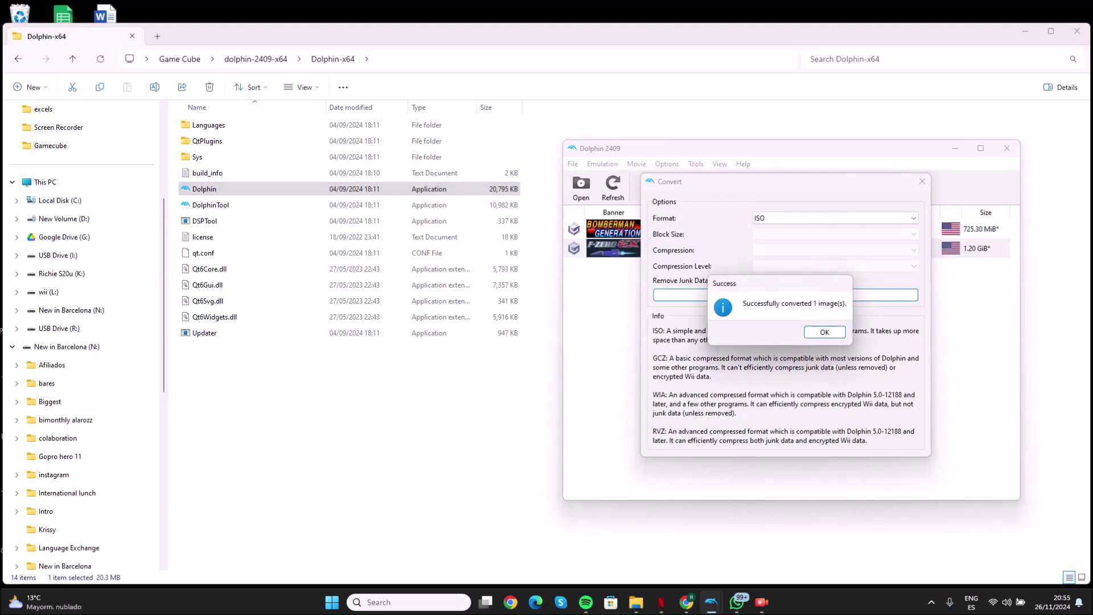
pyautogui.press('Return')
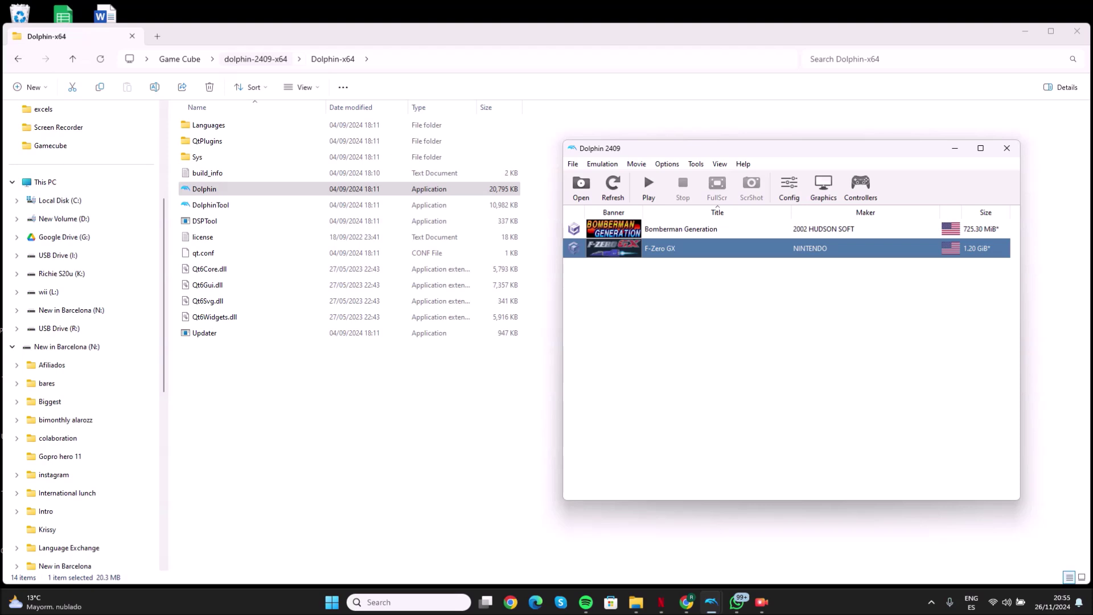
# - Open Iso folder inside Game Cube's GC games folder in File Explorer and check the converted F-Zero GX (USA) disc image
pyautogui.click(180, 59)
pyautogui.doubleClick(209, 141)
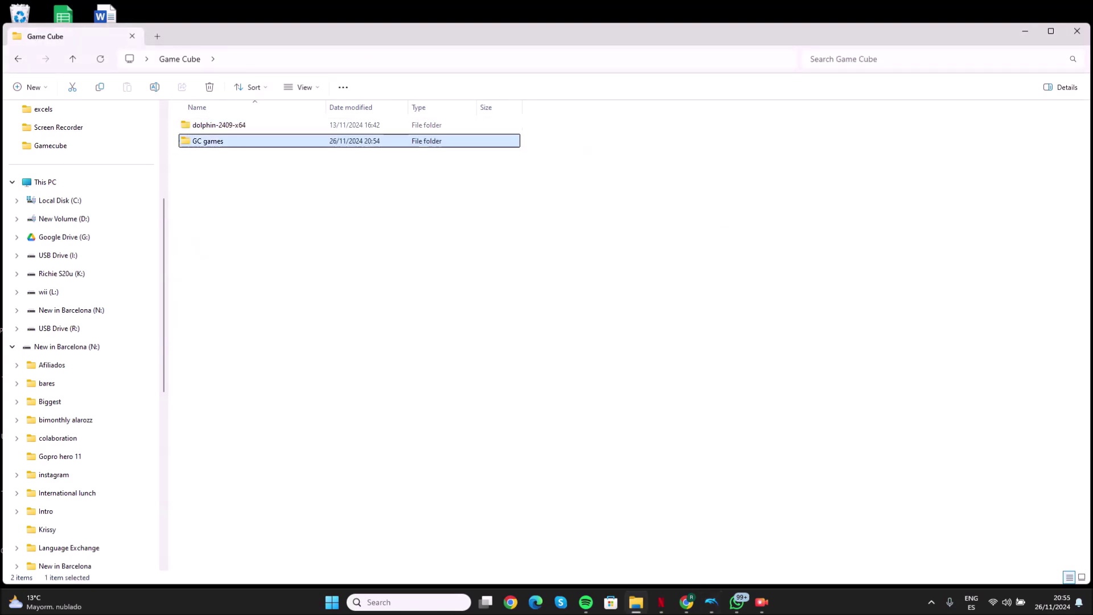
pyautogui.press('Up')
pyautogui.press('Up')
pyautogui.press('Return')
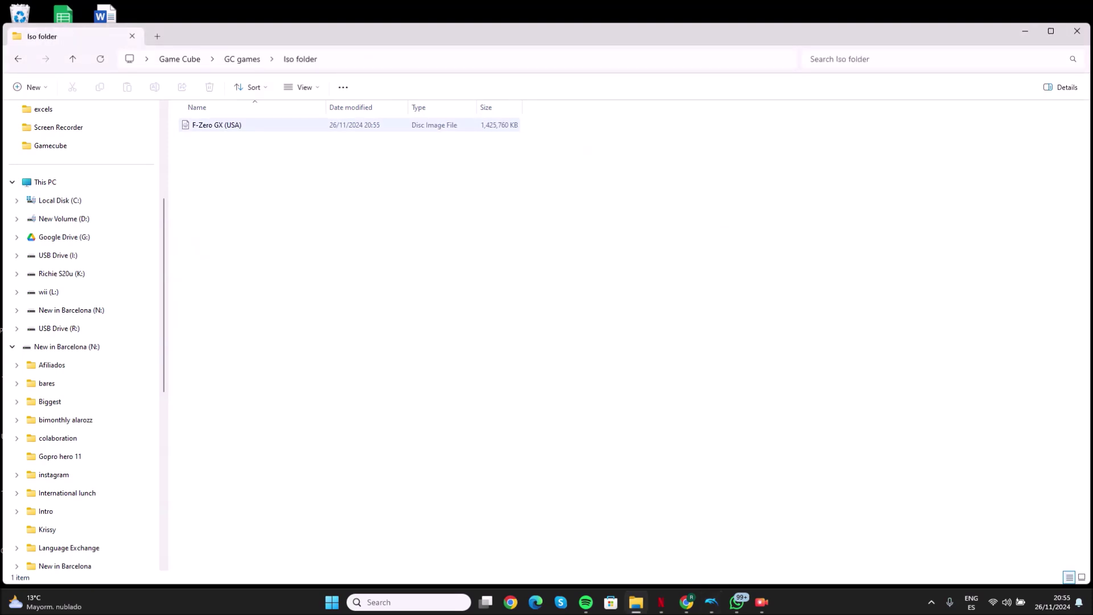
pyautogui.click(217, 125)
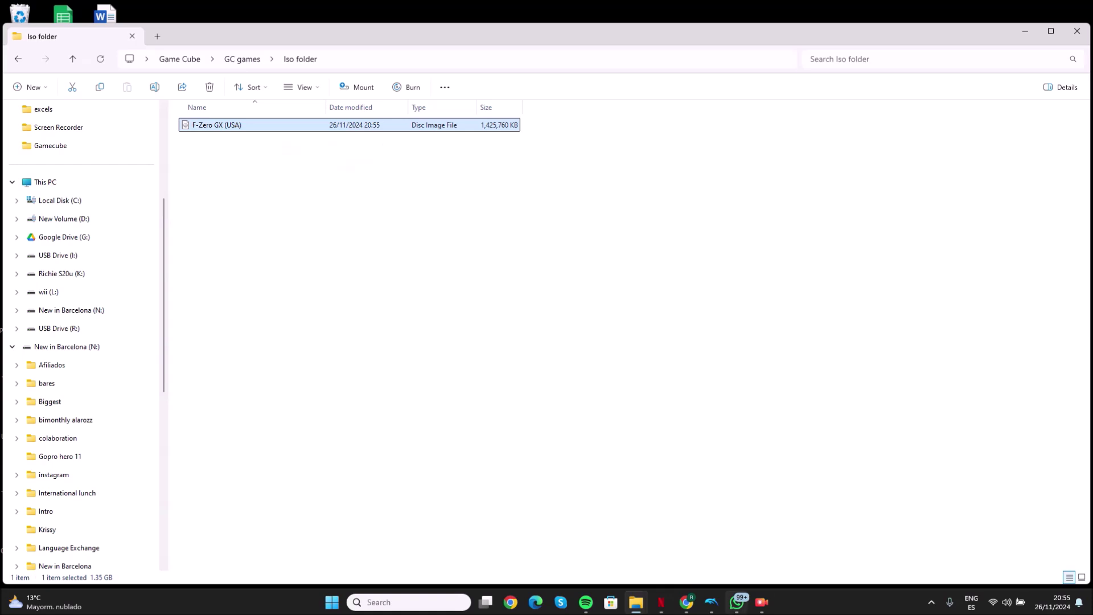
pyautogui.moveTo(737, 602)
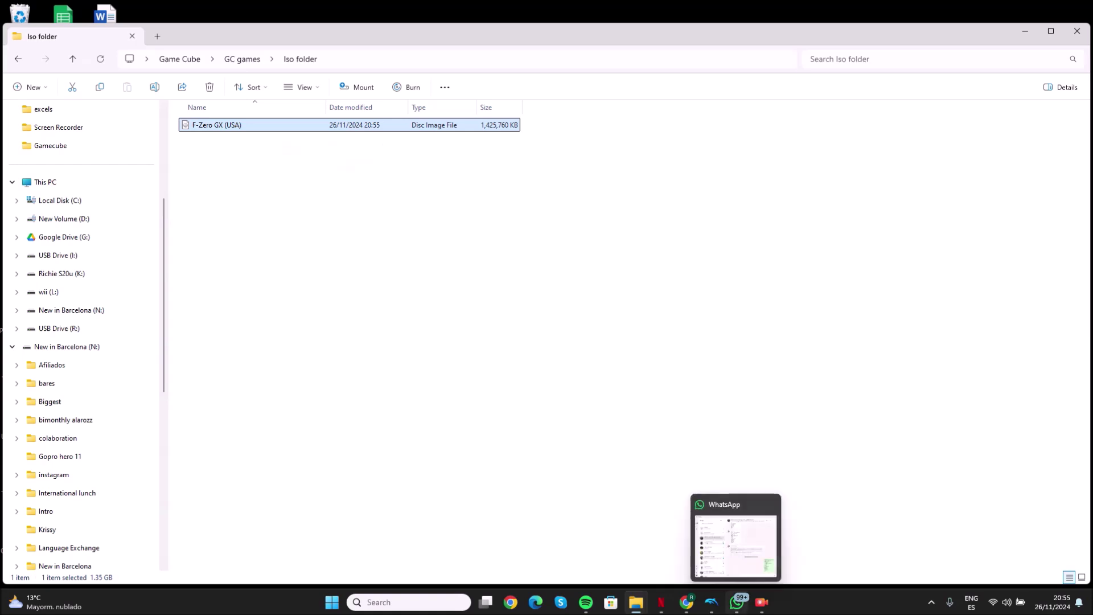